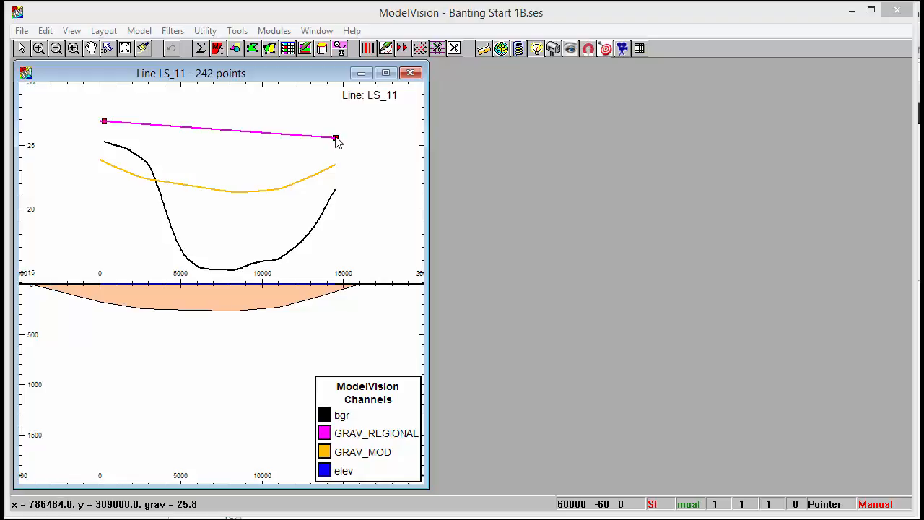
- Start a gravity inversion on line LS_11 and review its configuration settings without changing them
right_click(476, 157)
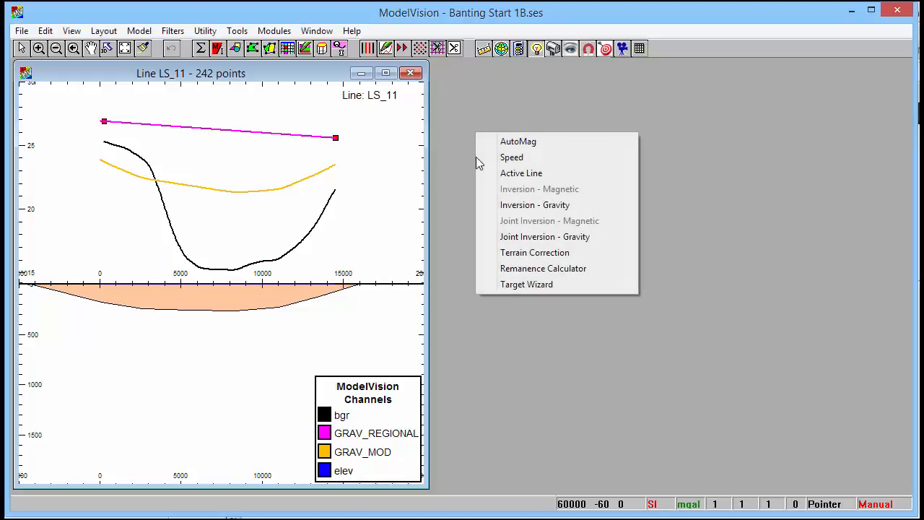
click(528, 206)
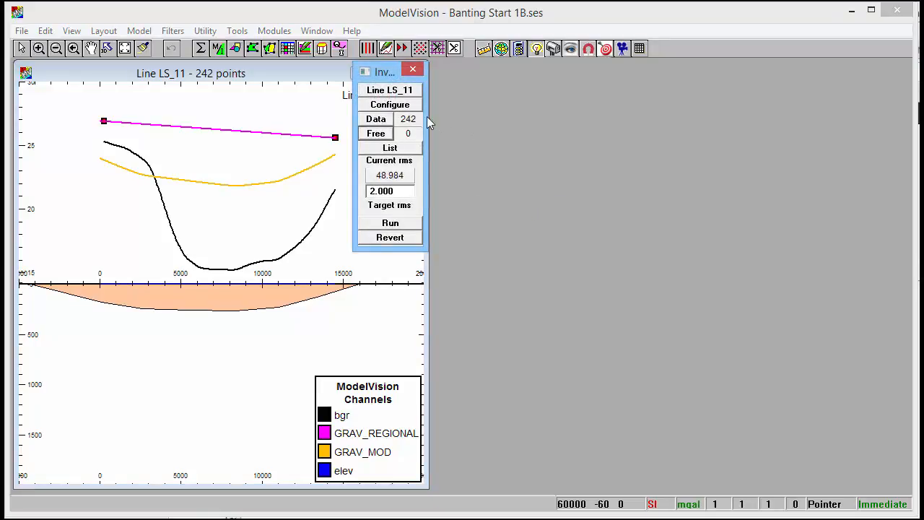
click(390, 105)
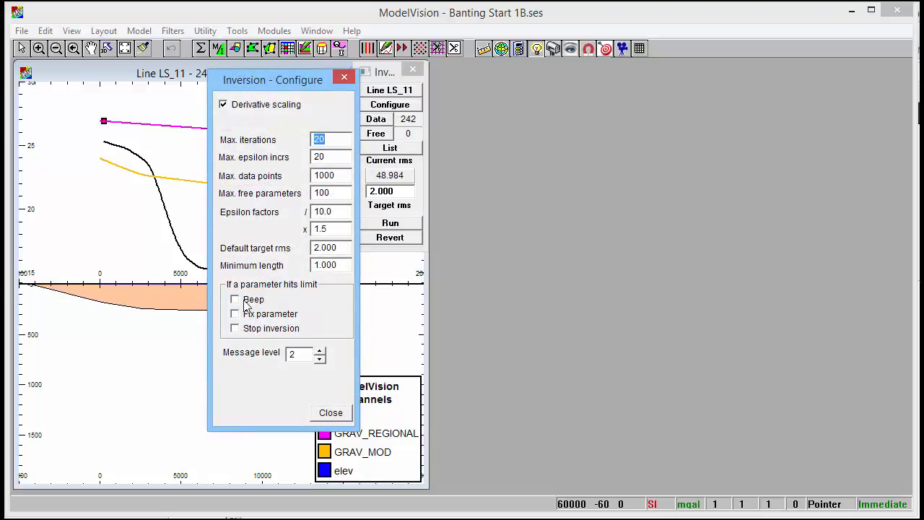
click(332, 413)
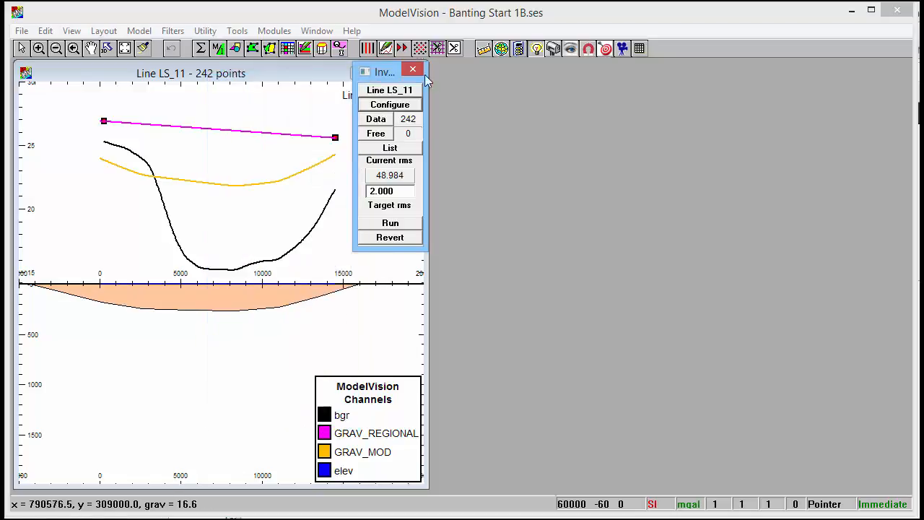
- Set the inversion's target rms to .5 and free the X and Z vertex parameters for all target bodies
click(388, 135)
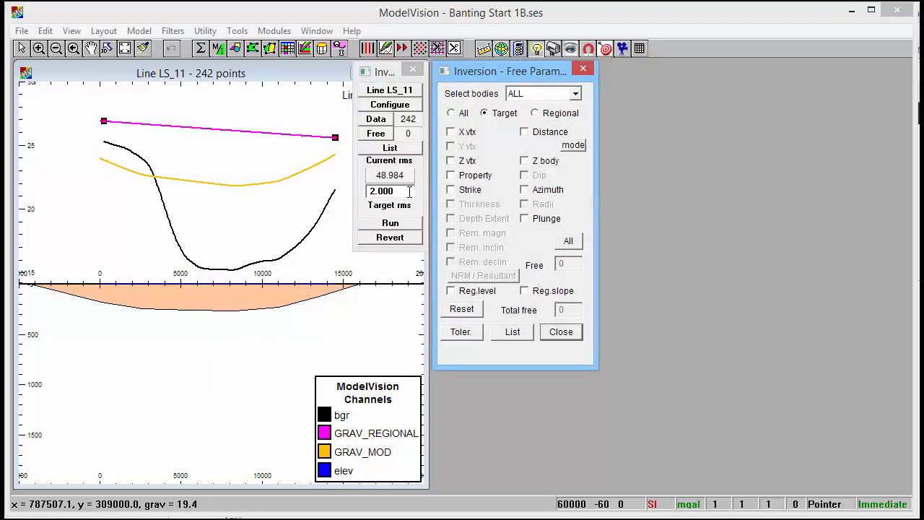
drag(409, 190, 336, 185)
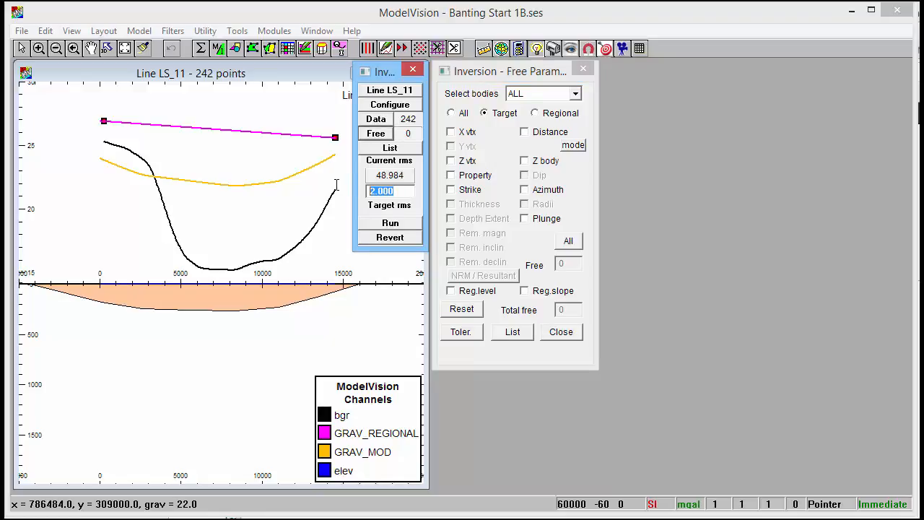
text(.5)
click(451, 160)
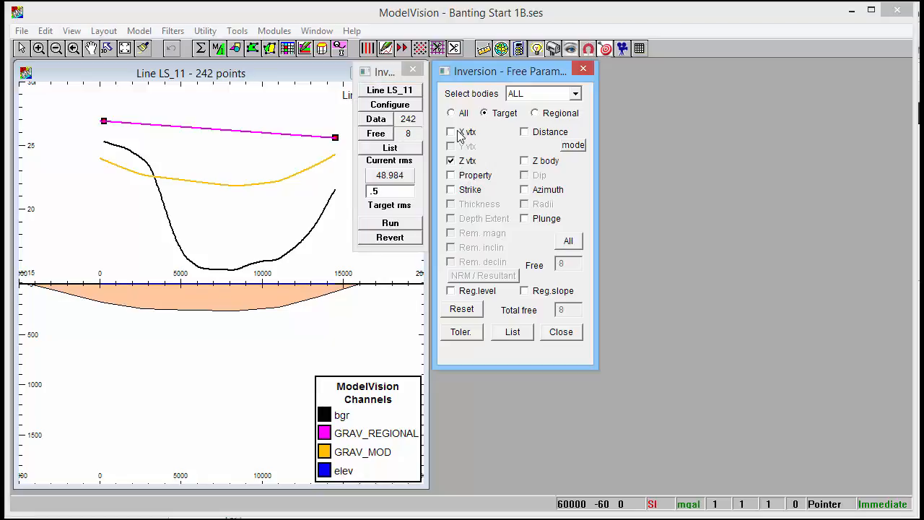
- Enable and apply inversion tolerances of 500 for X vtx and 300 for Z vtx
click(462, 334)
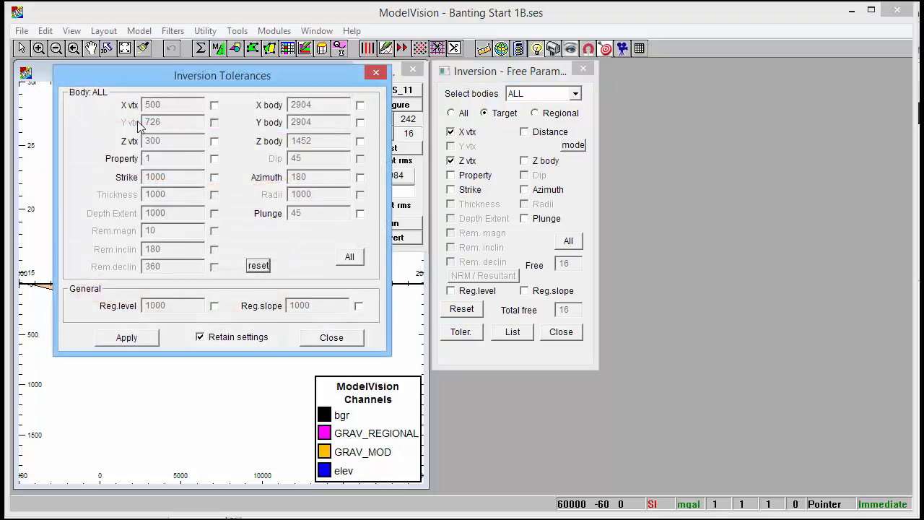
click(214, 105)
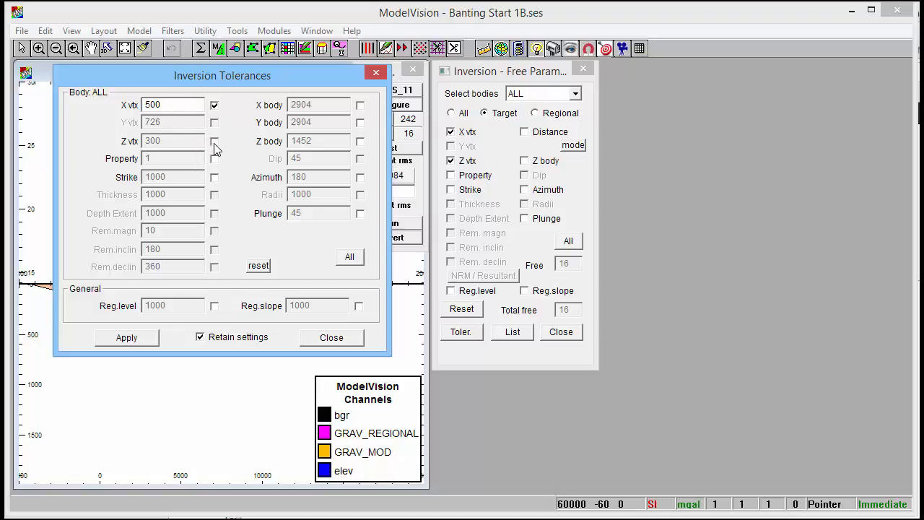
click(214, 141)
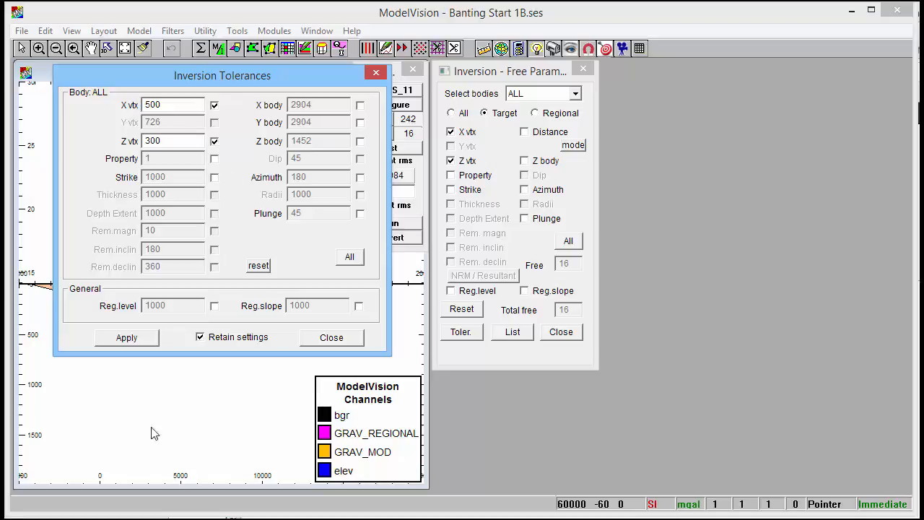
click(131, 344)
click(333, 338)
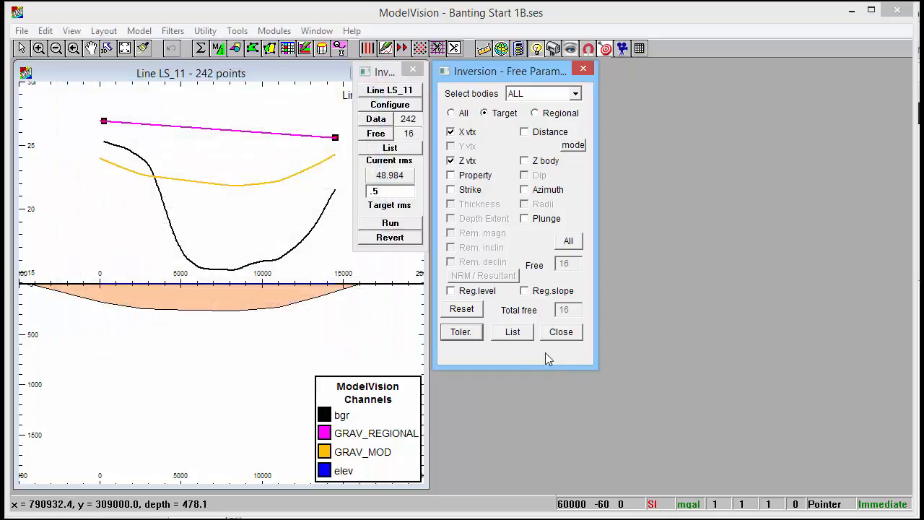
- Using the inversion parameter list, fix all X vertices of Polygon23 plus its z1 and z2 depths
click(512, 331)
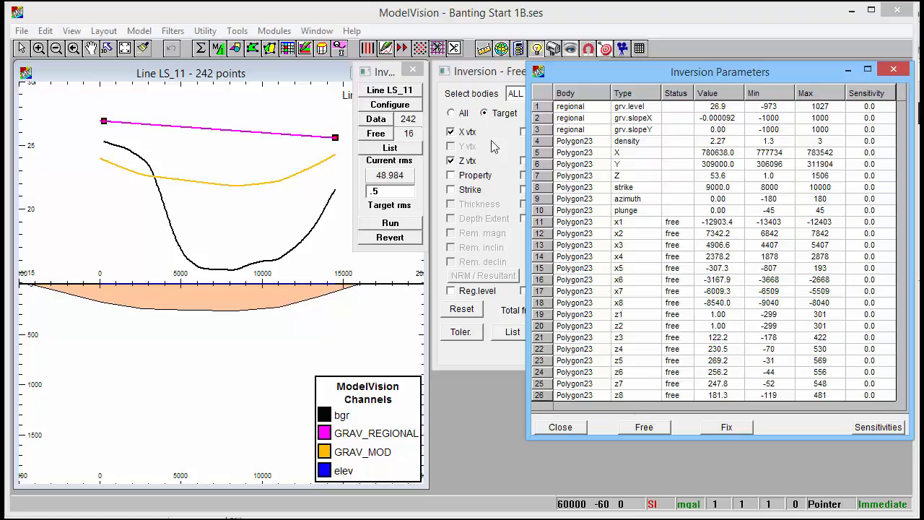
click(451, 132)
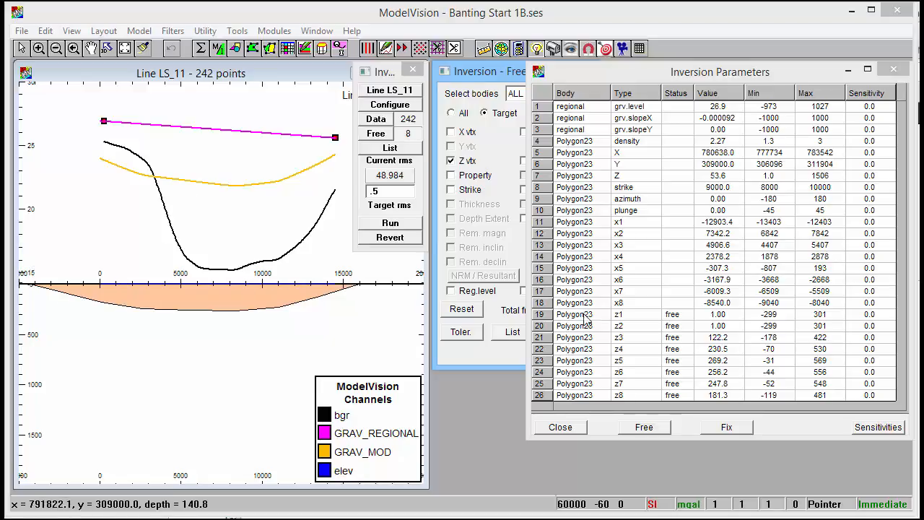
double_click(673, 314)
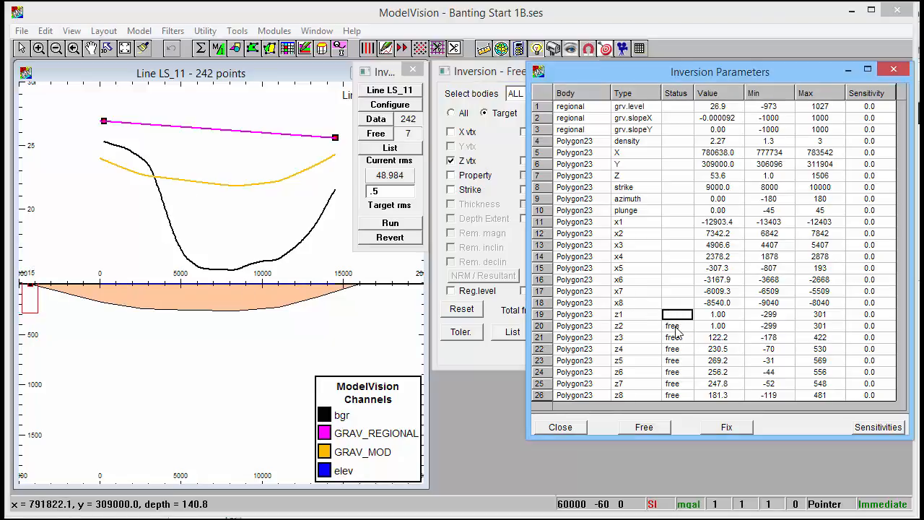
click(676, 326)
click(676, 326)
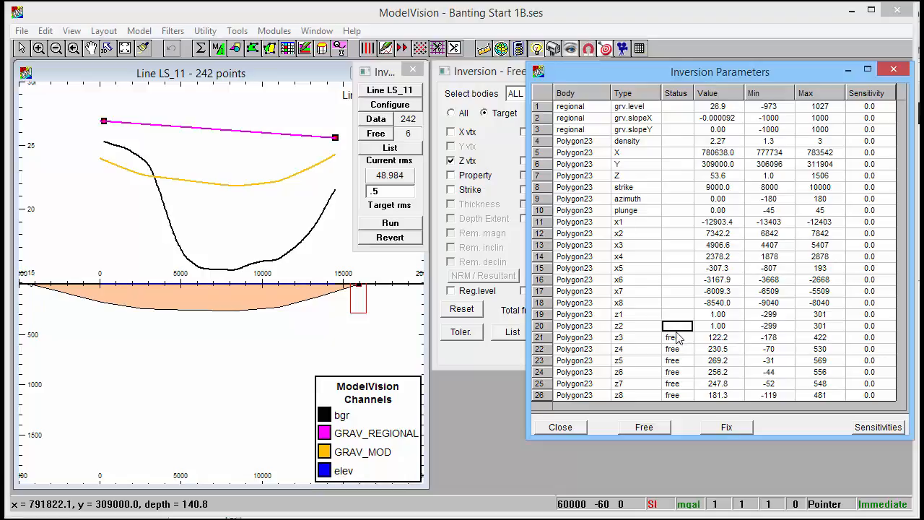
- Show the depth limits of z3 to z8 on the section and run the inversion
drag(677, 338, 675, 408)
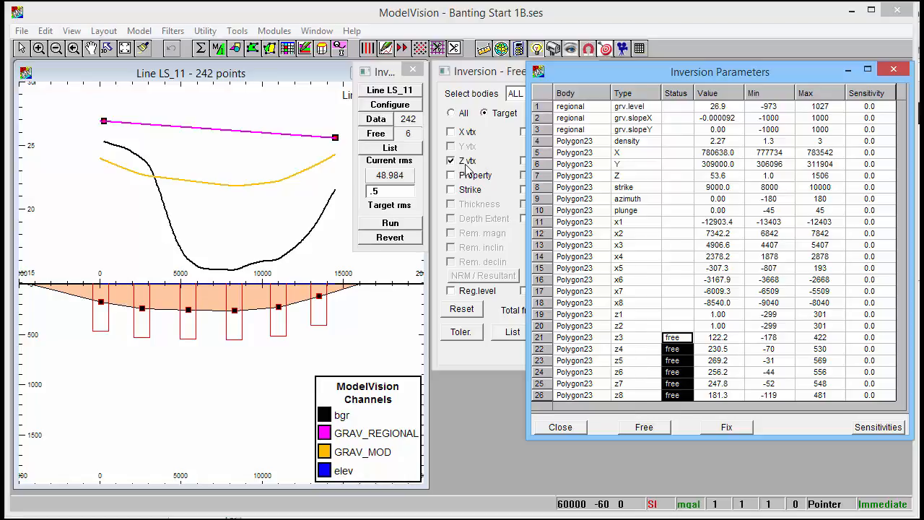
click(389, 223)
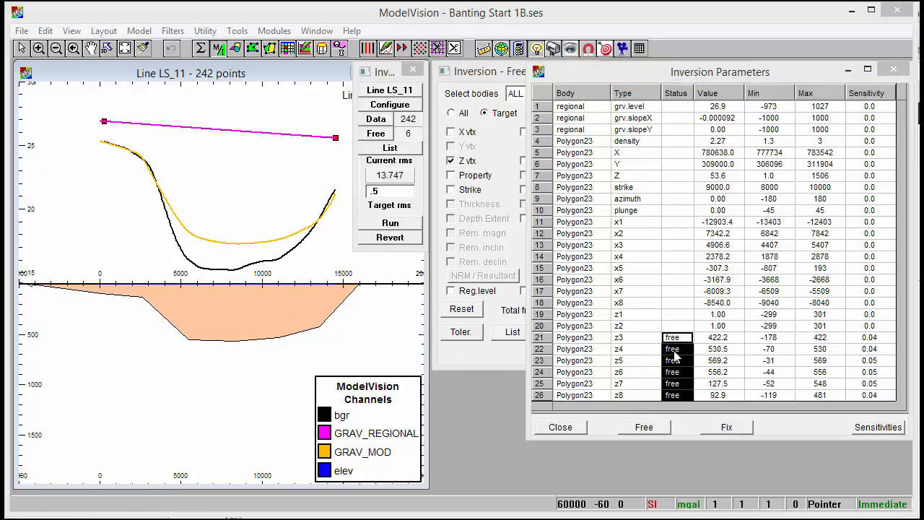
- Shift the depth limits of z3 to z6 down to about 102–702, 268–868, 429–1029 and 444–1044, and rerun the inversion
drag(679, 339, 682, 396)
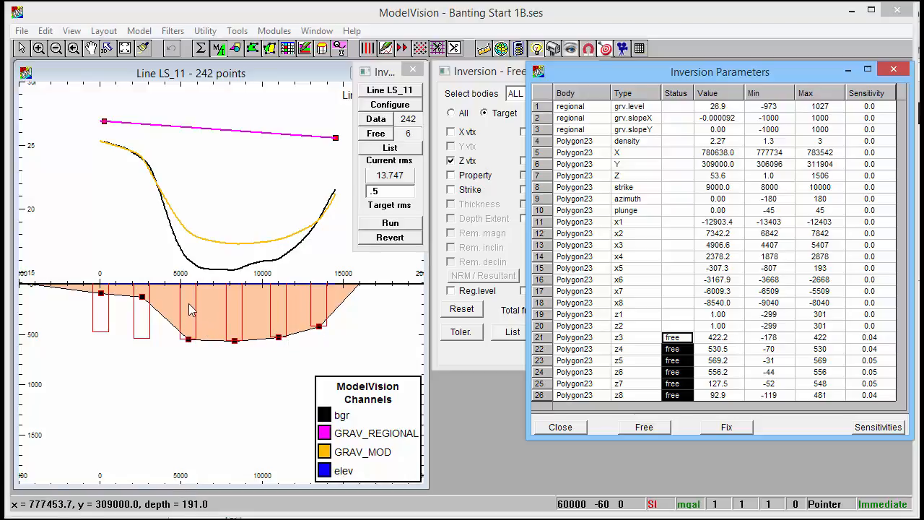
drag(189, 304, 192, 359)
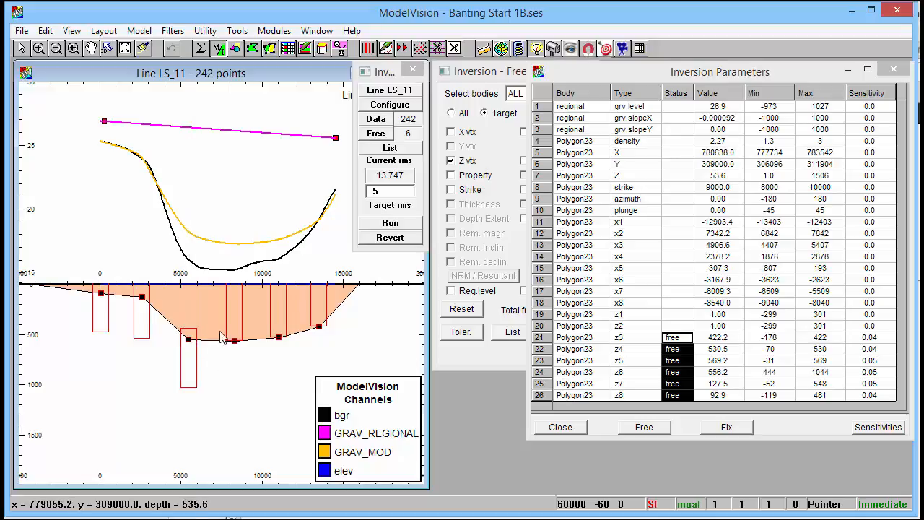
drag(233, 319, 241, 355)
drag(279, 307, 283, 332)
drag(313, 294, 315, 334)
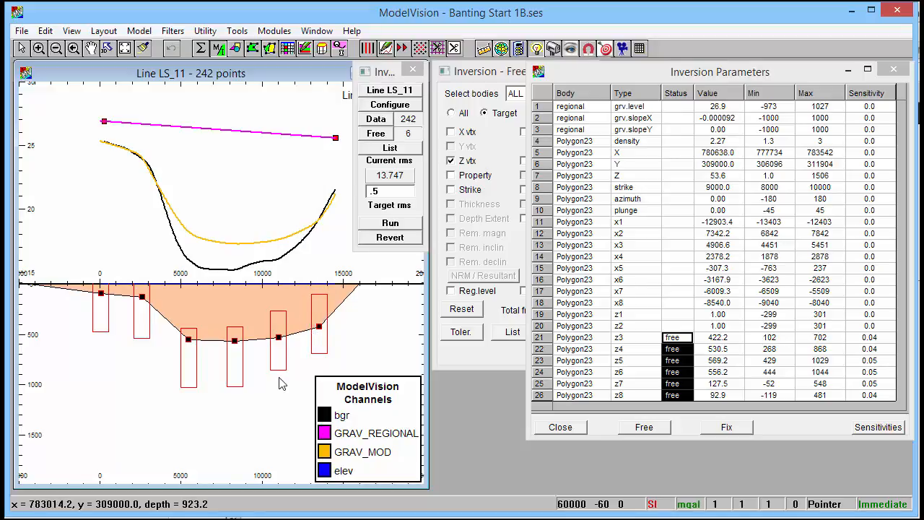
click(391, 225)
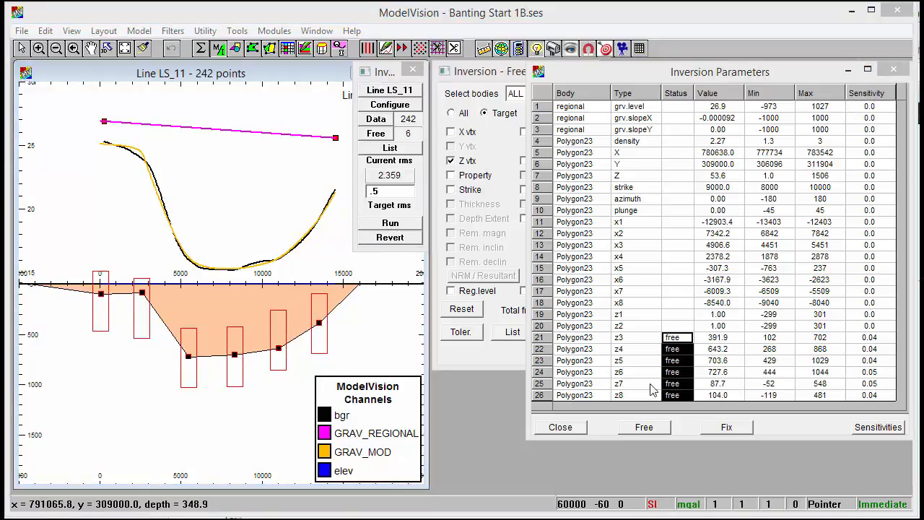
- Free x7 as the only X vertex alongside z3 to z8, and rerun the inversion
drag(687, 343, 671, 401)
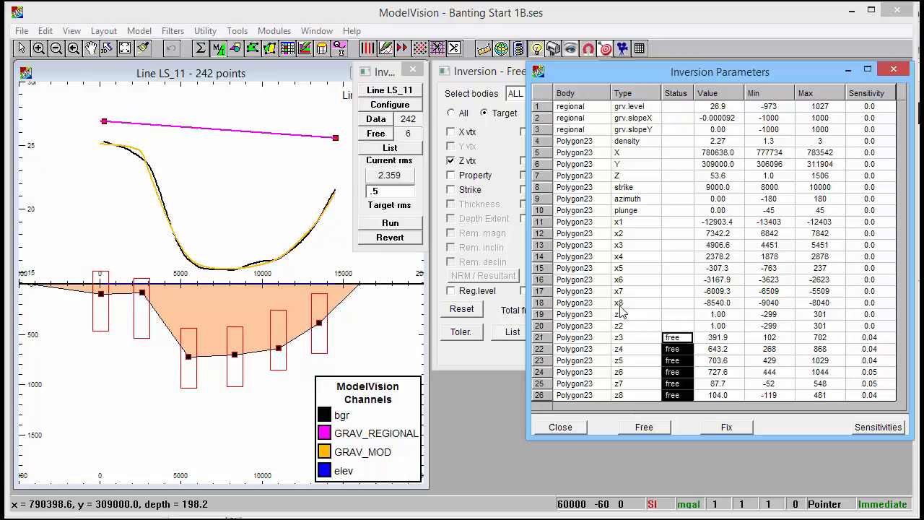
click(676, 246)
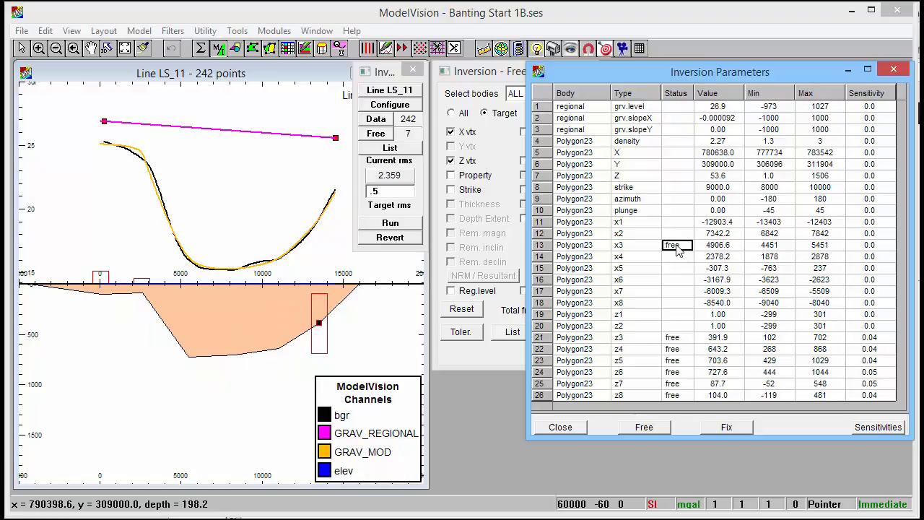
double_click(677, 291)
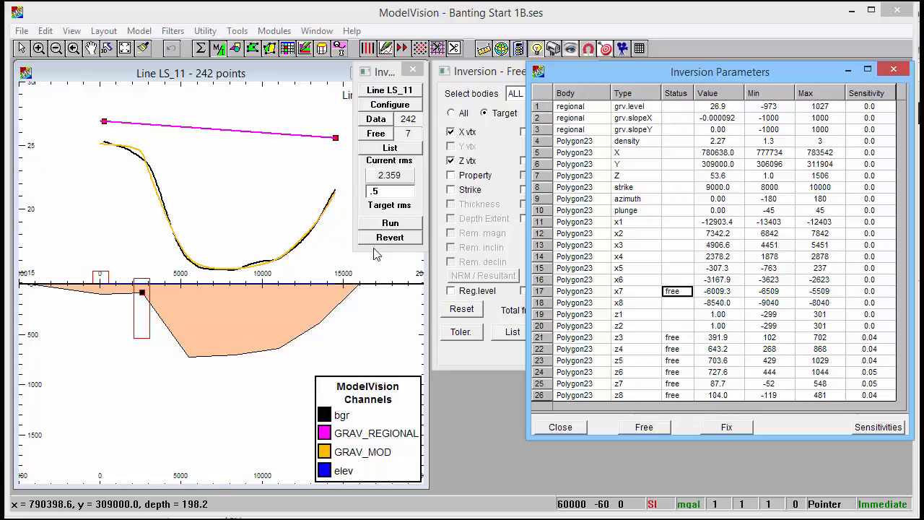
click(370, 225)
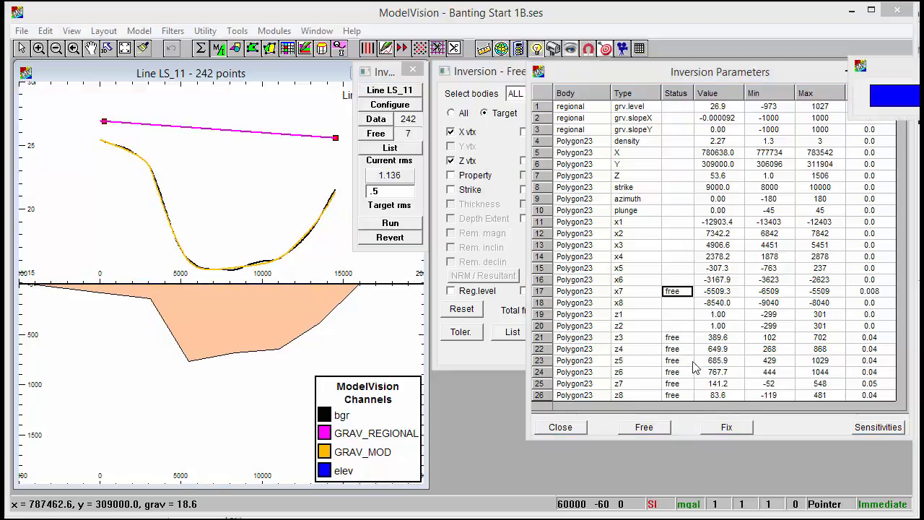
- Adjust the seventh vertex's limits to about -6376 to -4842 for x7 and -2 to 526 for z7, and rerun the inversion
drag(681, 342, 682, 397)
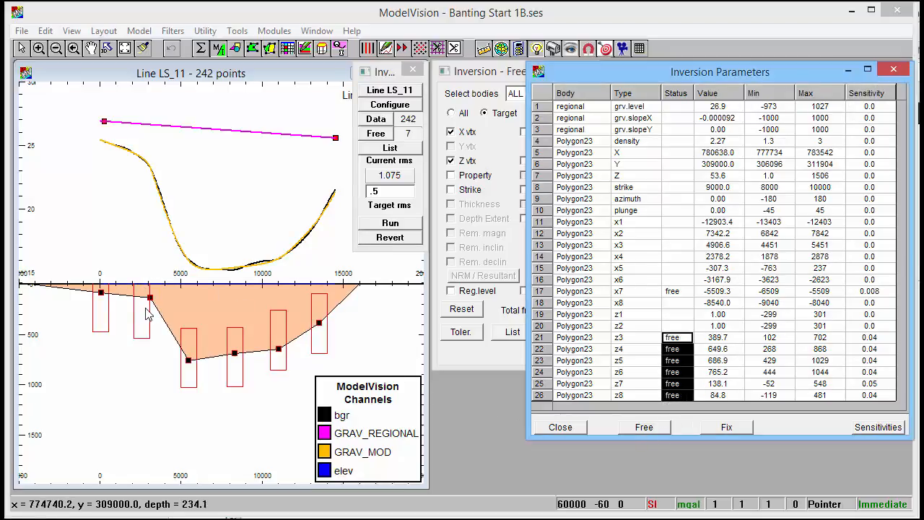
drag(146, 309, 137, 343)
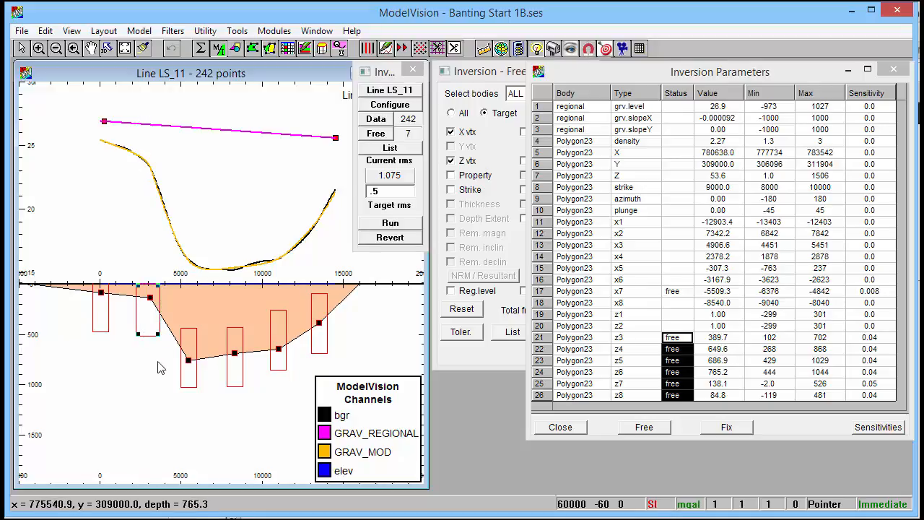
click(417, 223)
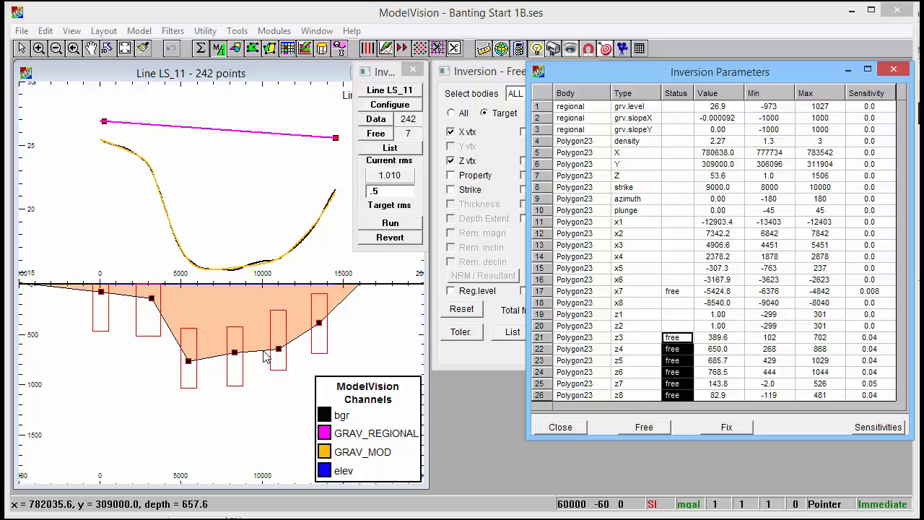
- Close the inversion parameter list and exit the gravity inversion
click(560, 428)
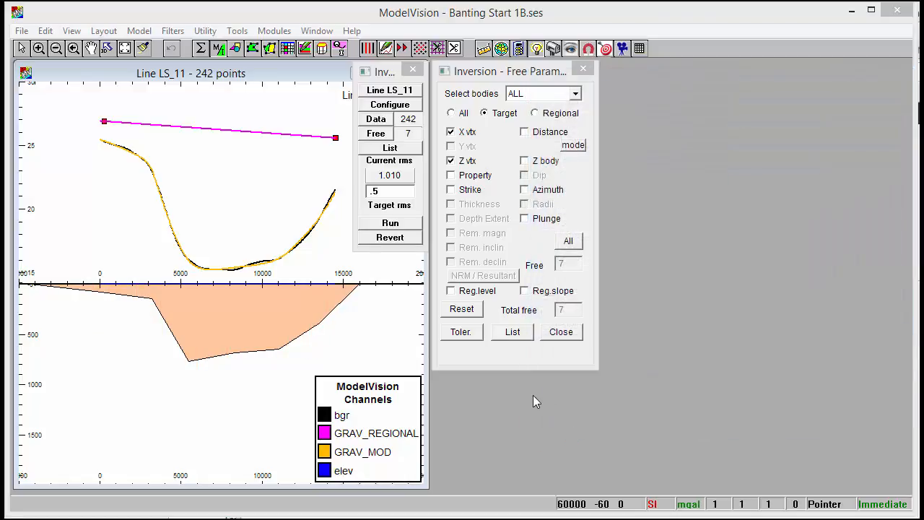
click(414, 70)
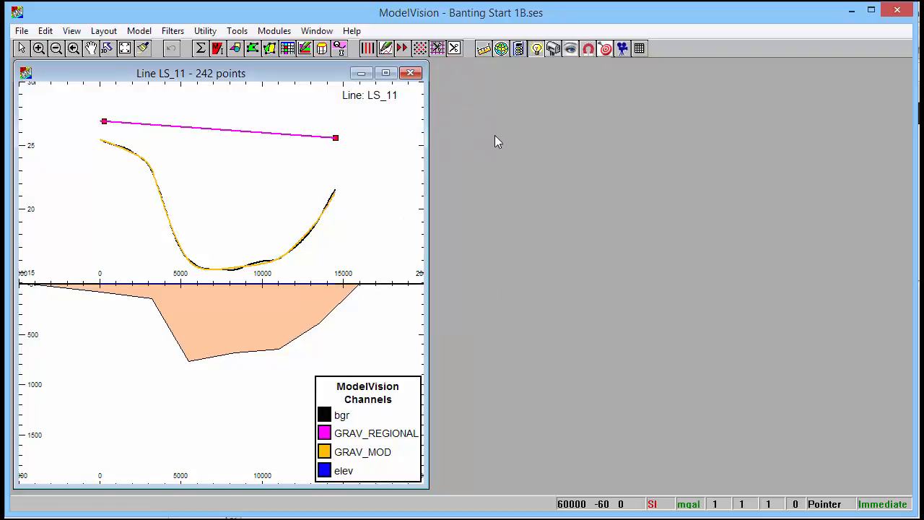